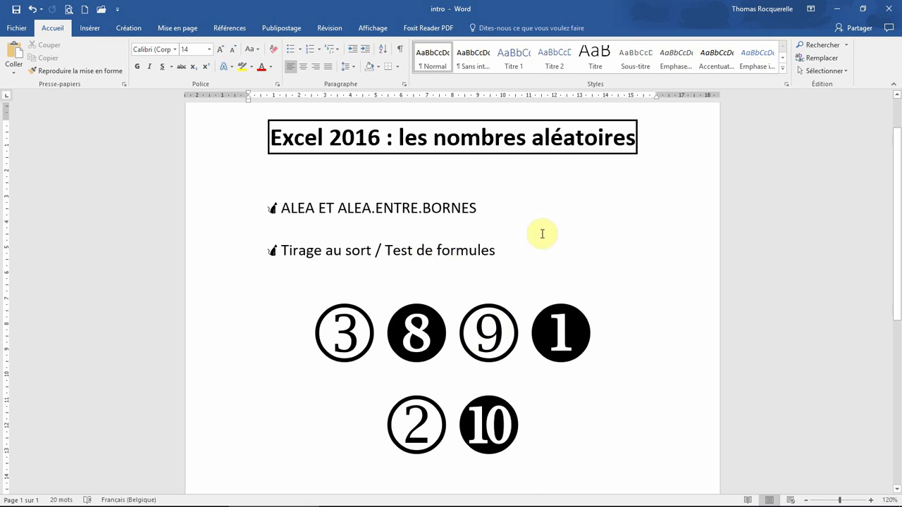
Switch to the calc.tableau workbook and enter =ALEA.ENTRE.BORNES(30;60) in cell C18 on the MFC sheet
mouse_move(481, 504)
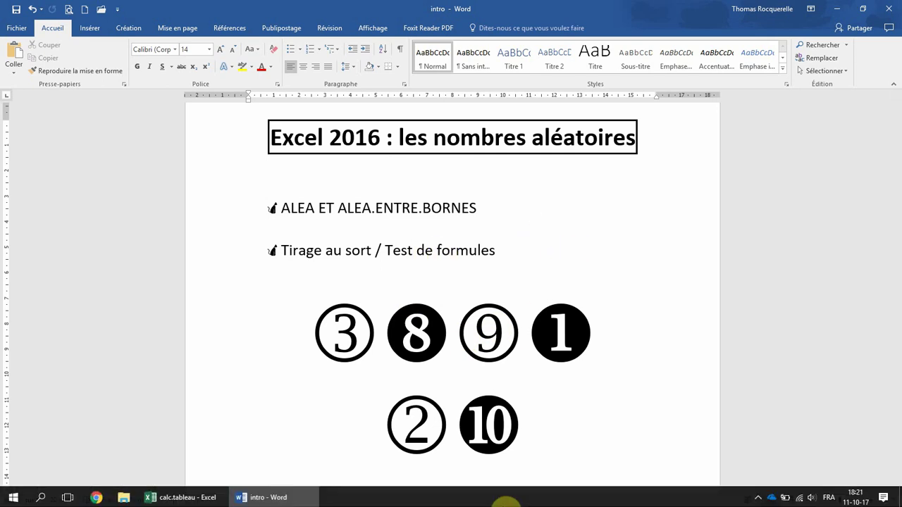
left_click(187, 502)
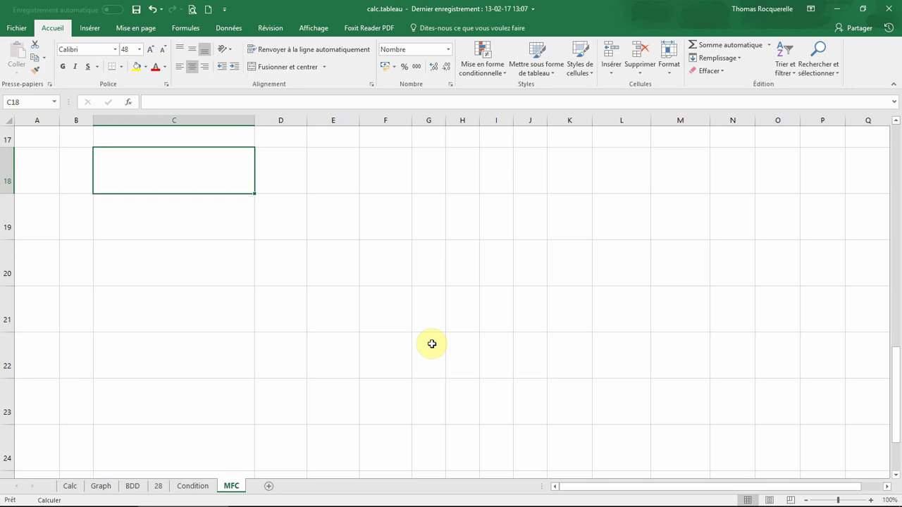
type("=")
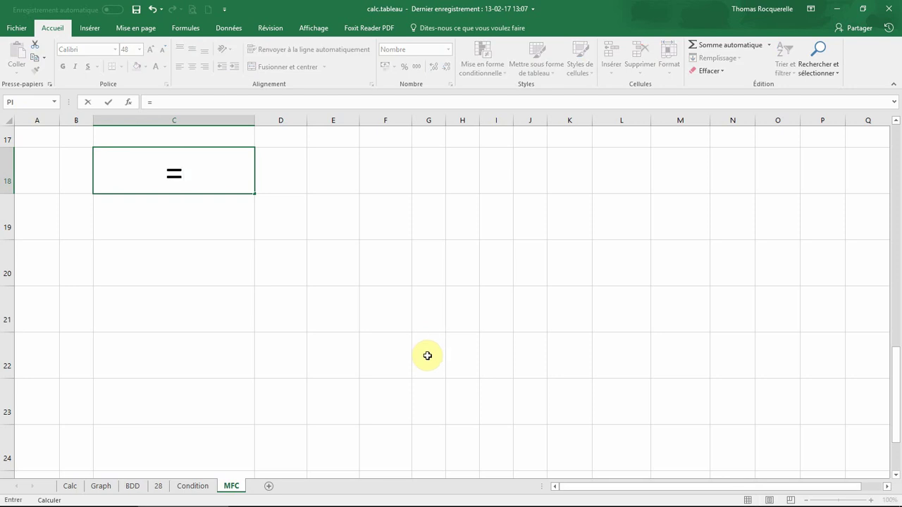
type("alea")
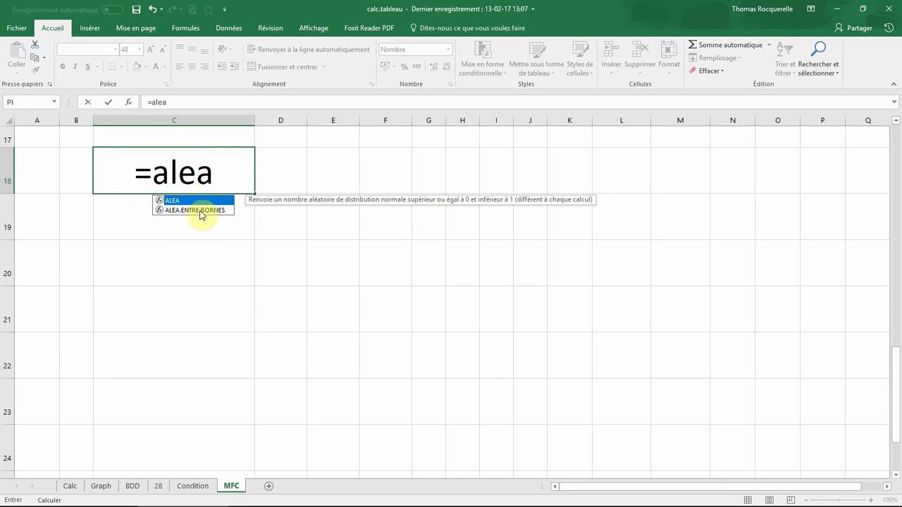
double_click(200, 211)
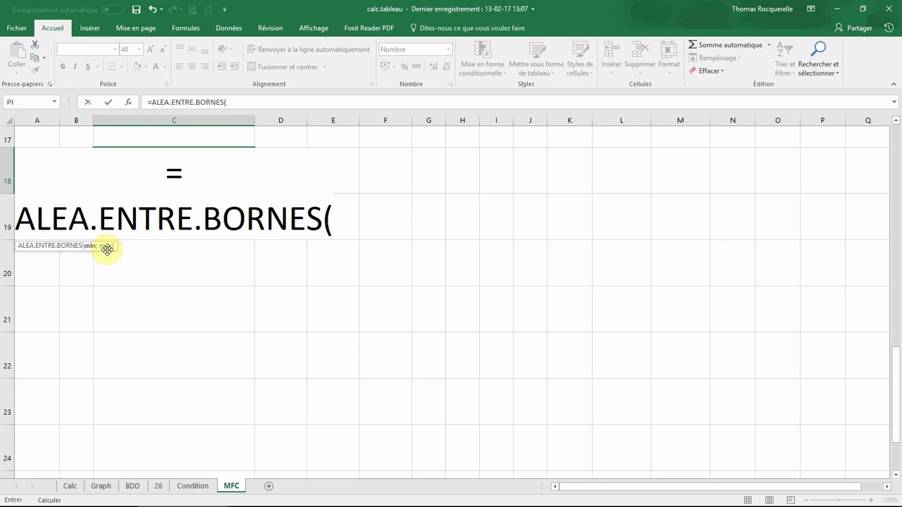
left_click(234, 102)
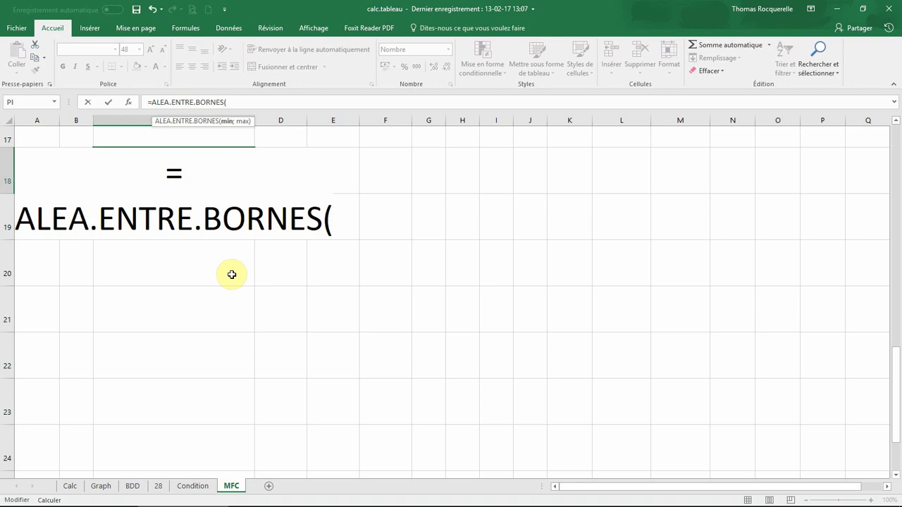
type("30")
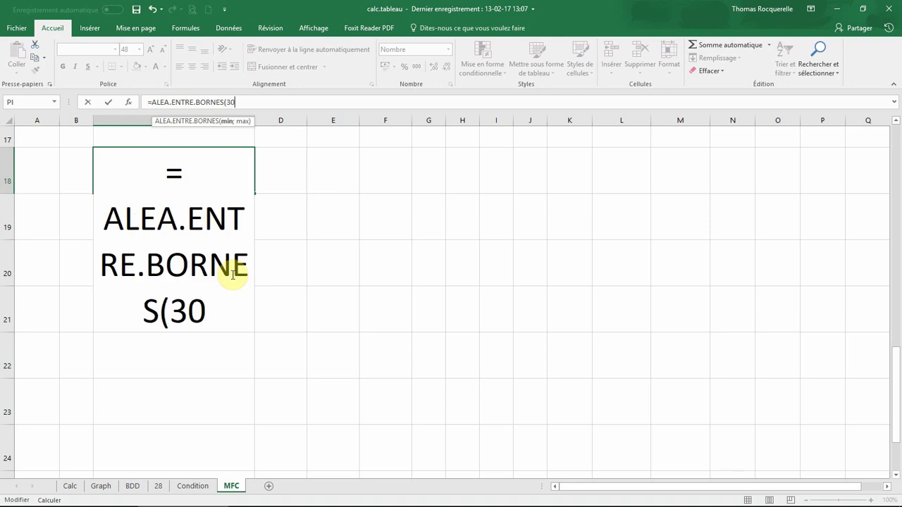
type(";60")
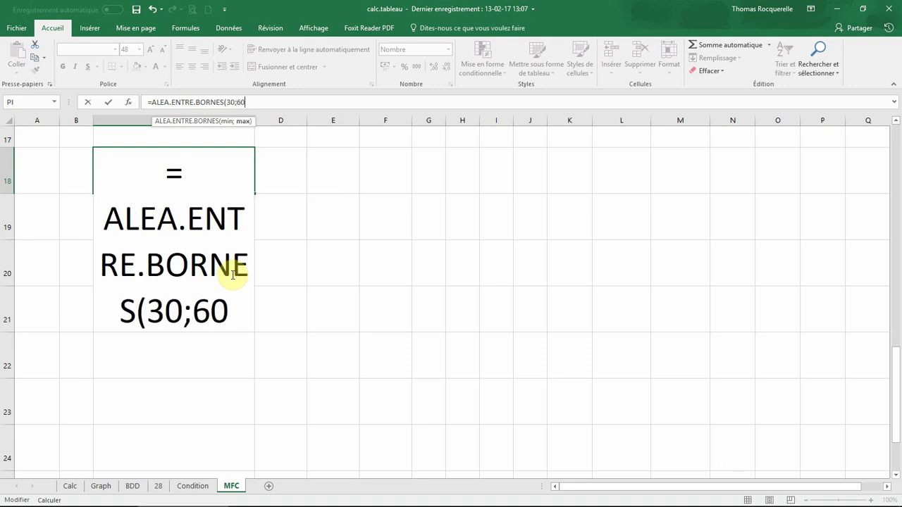
type(")")
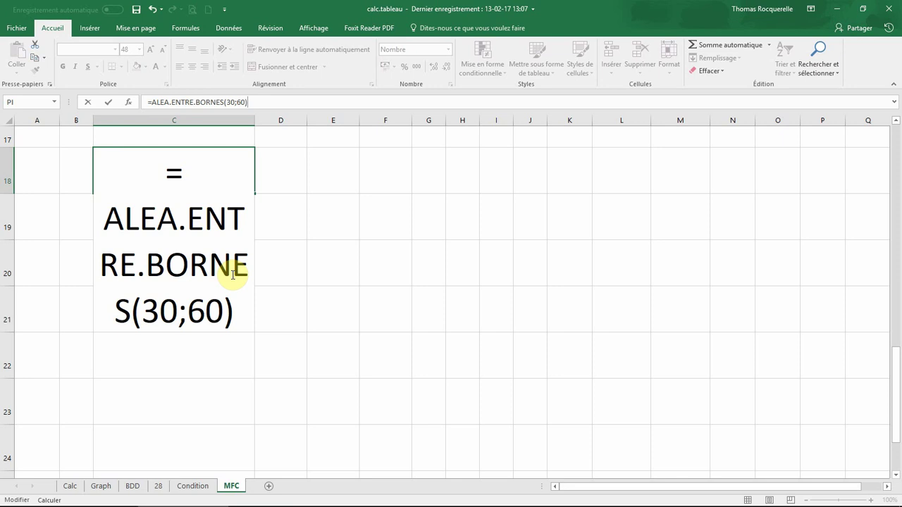
Commit the C18 formula and recalculate five times with F9 to draw new values between 30 and 60
key("Return")
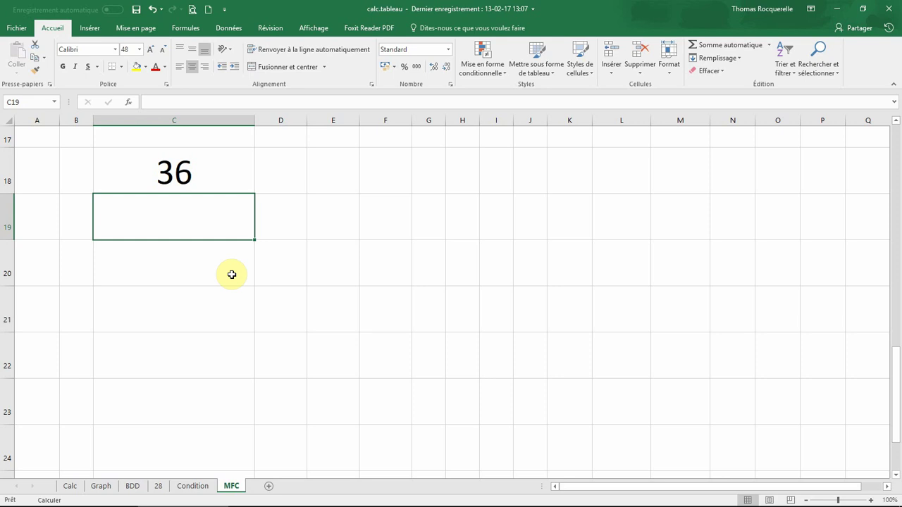
key("F9")
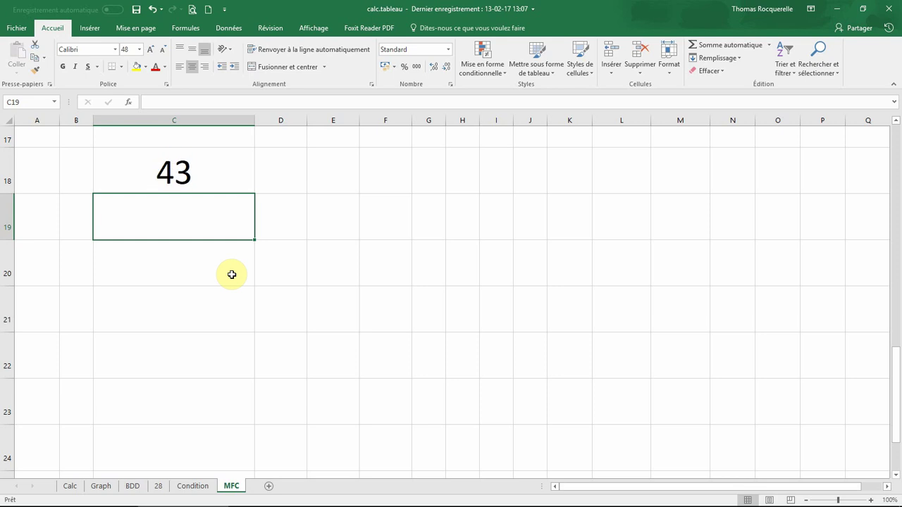
key("F9")
key("F9")
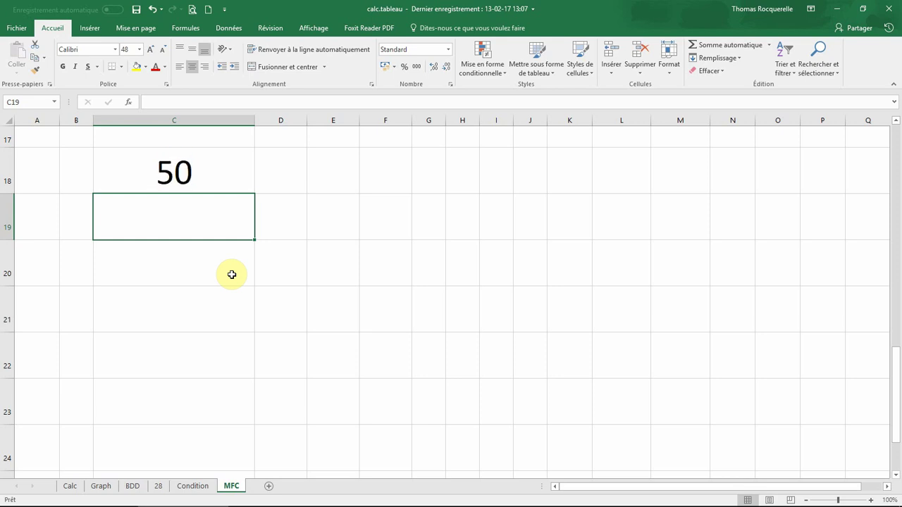
key("F9")
key("F9")
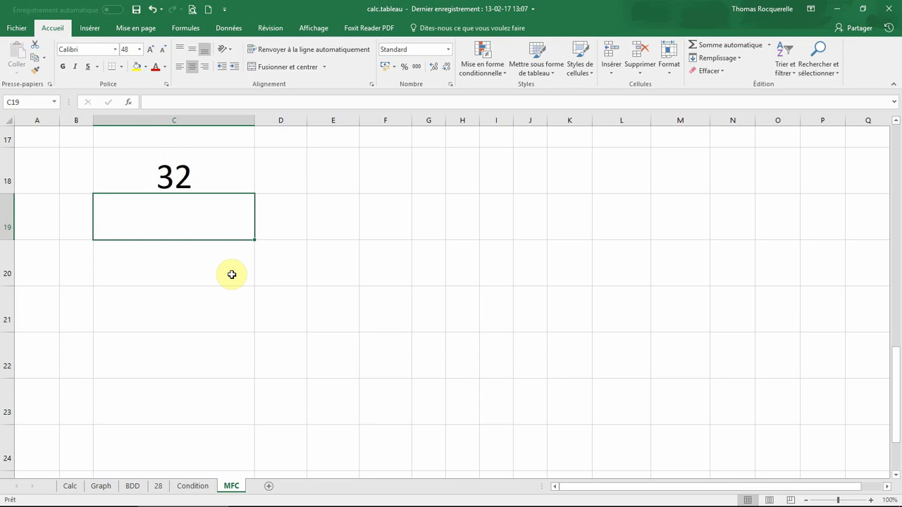
key("F9")
key("F9")
key("F9")
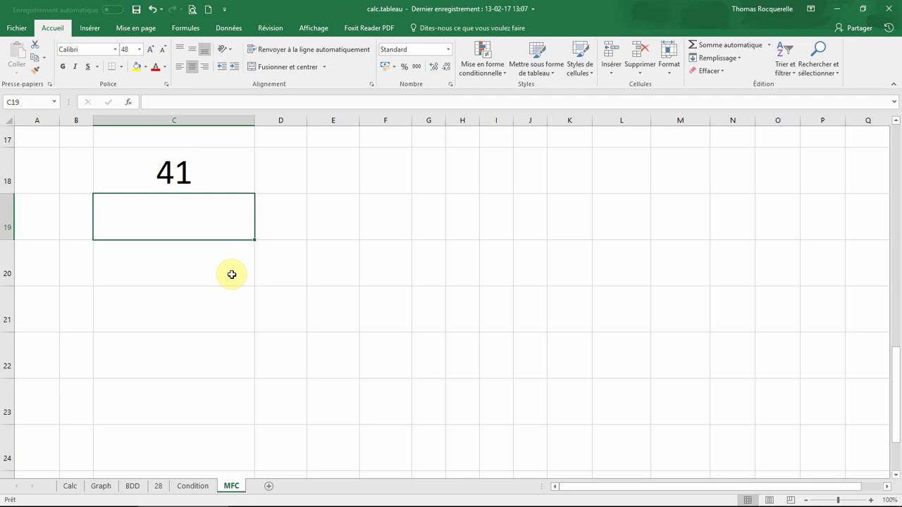
key("F9")
key("F9")
key("F9")
key("F9")
key("F9")
key("F9")
key("F9")
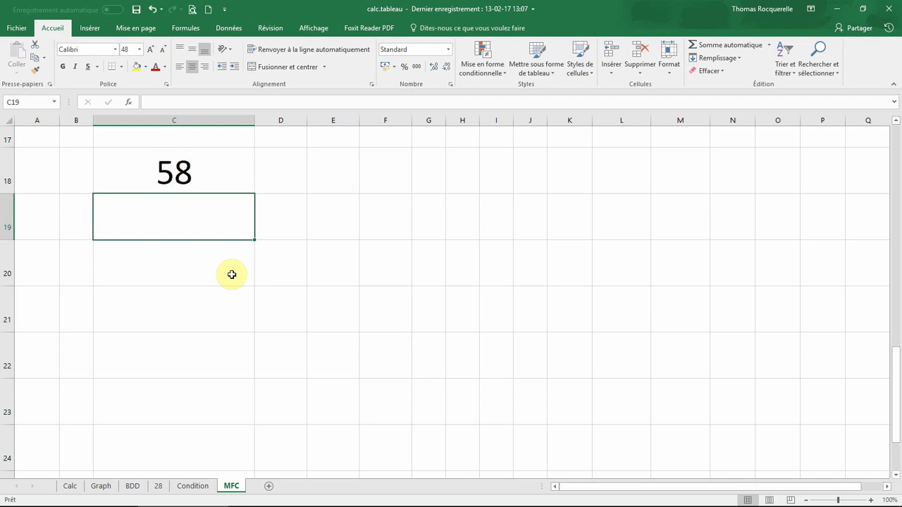
left_click(215, 274)
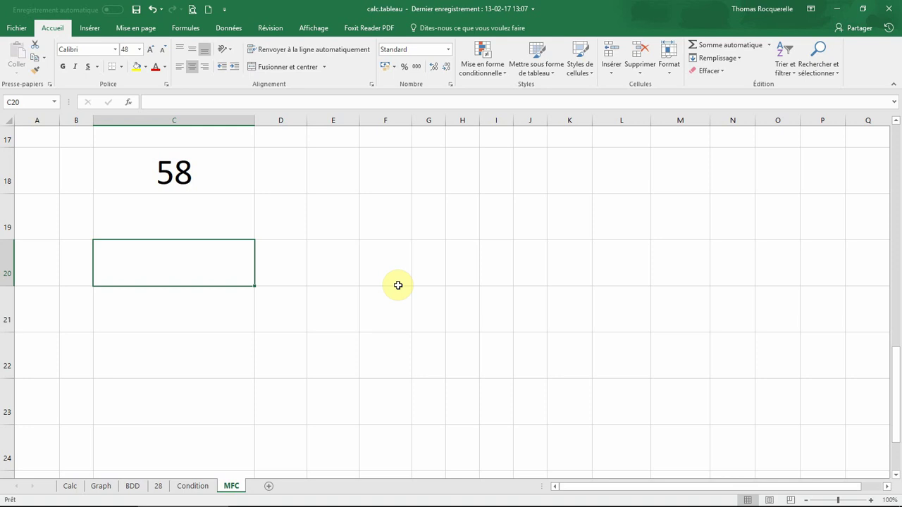
Enter =ALEA()*20 in cell C20 using the ALEA autocomplete entry
type("=")
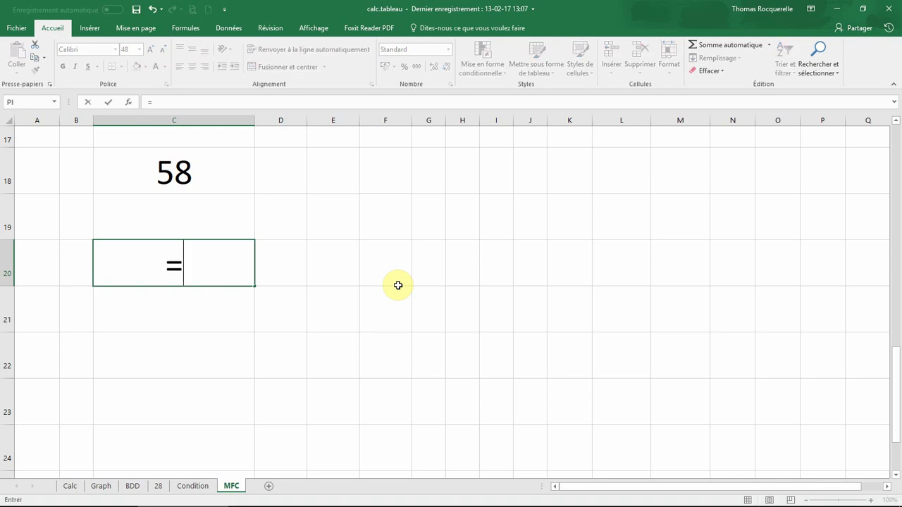
type("alea")
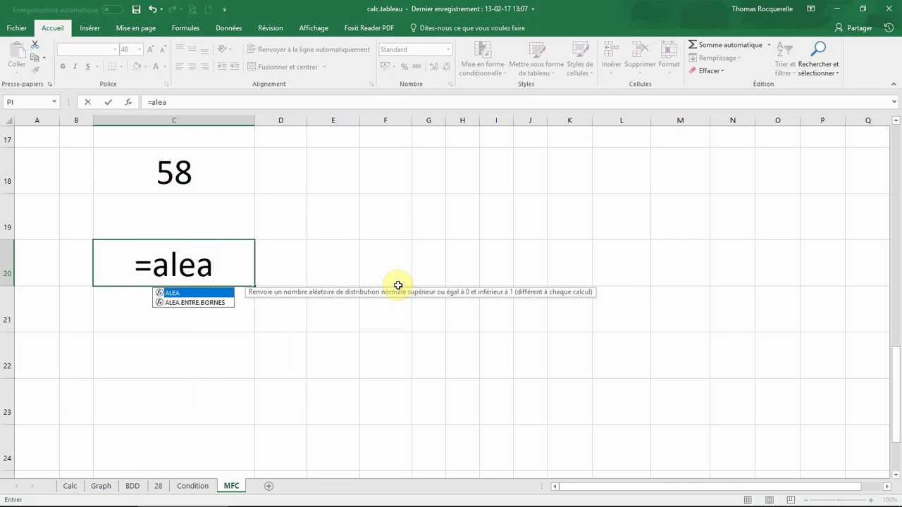
double_click(181, 292)
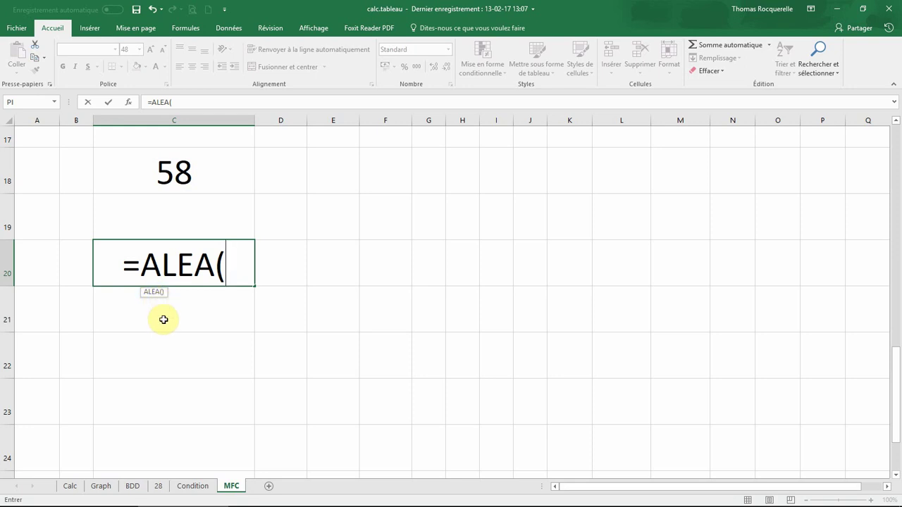
type(")")
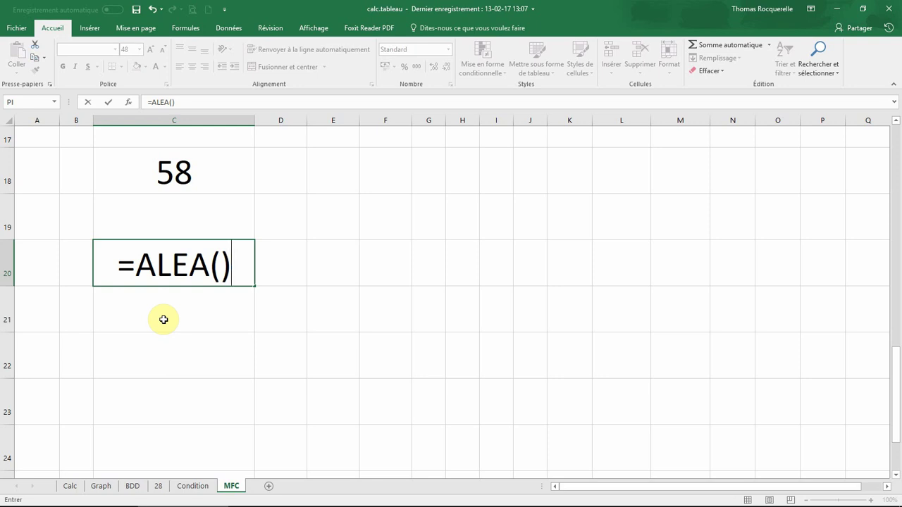
type("*")
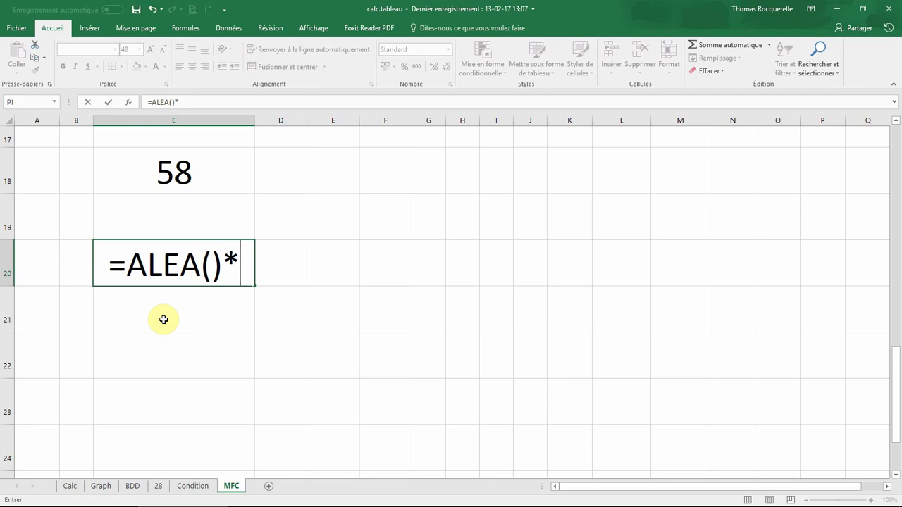
type("20")
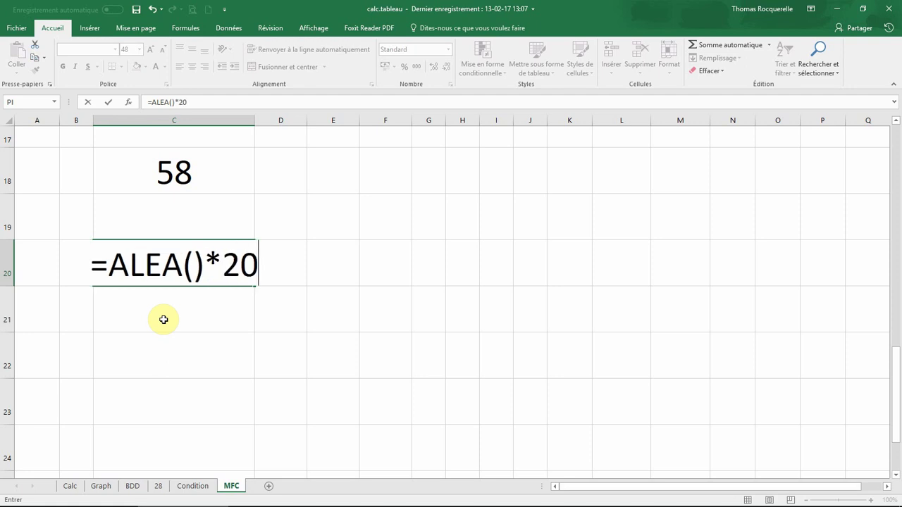
Commit the C20 formula and recalculate four times, leaving C20 at 9,853374 and C18 at 43
key("Return")
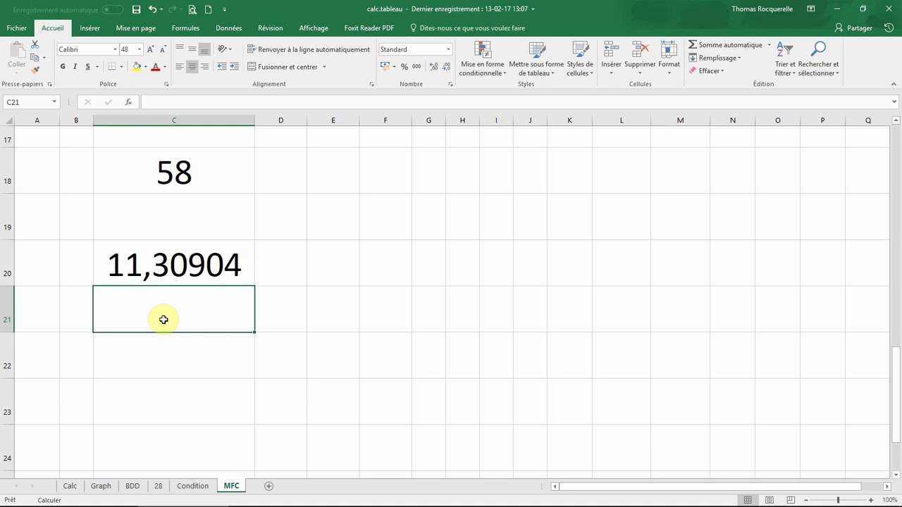
key("F9")
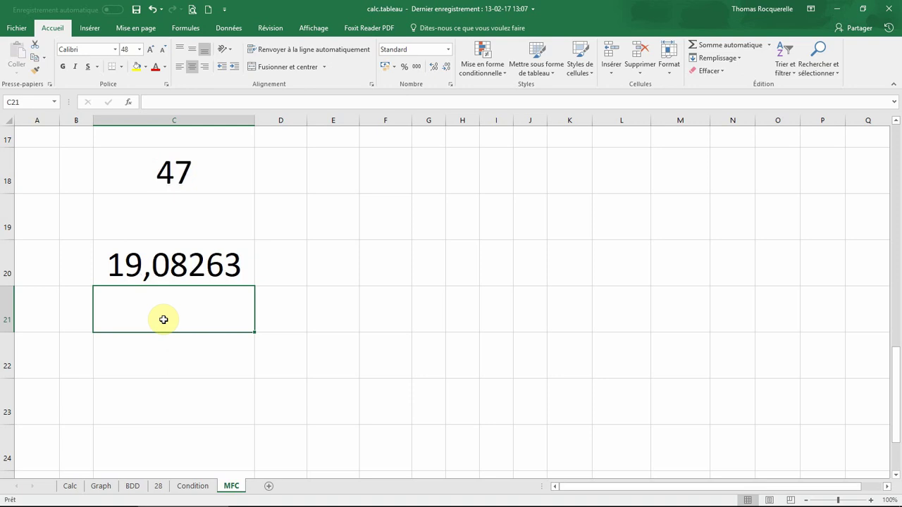
key("F9")
key("F9")
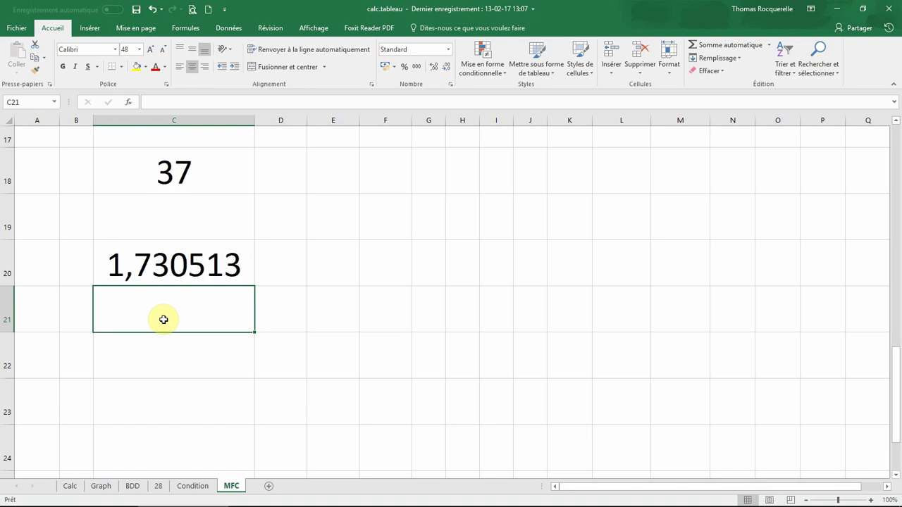
key("F9")
key("F9")
key("F9")
key("F9")
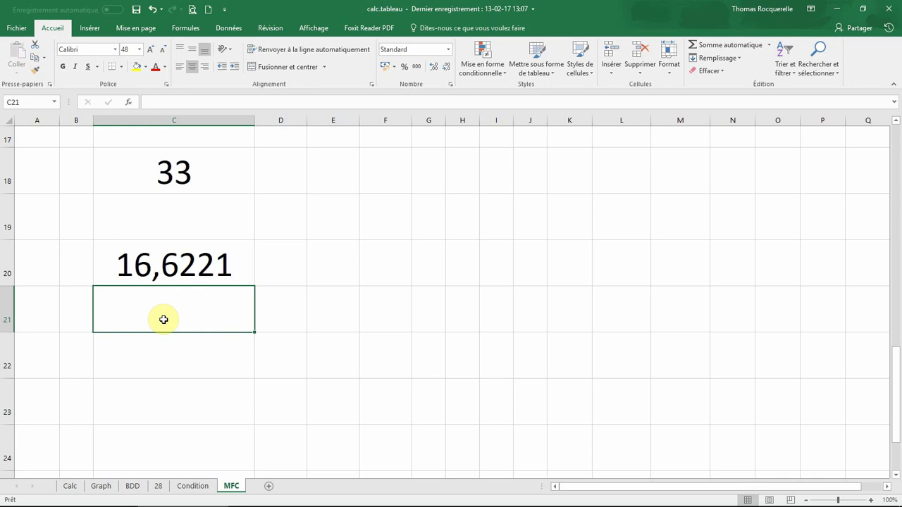
key("F9")
left_click(181, 267)
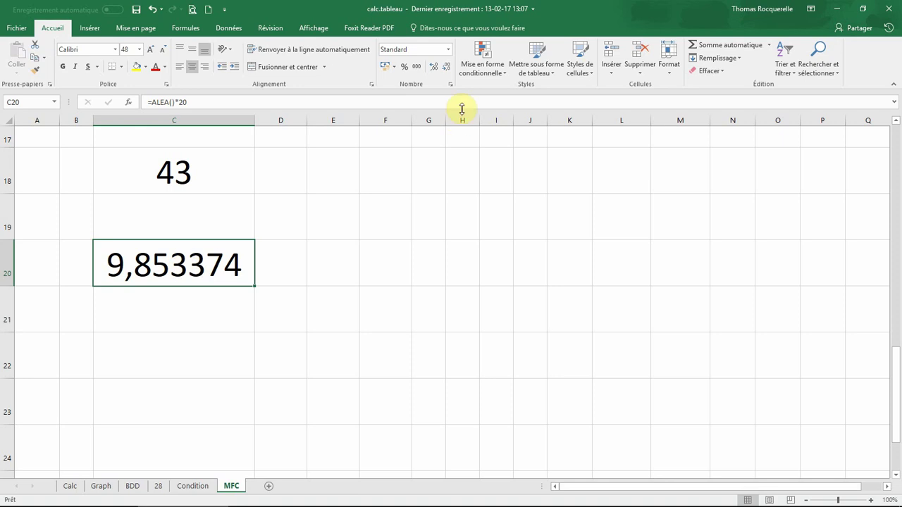
Reduce C20's displayed decimals with Réduire les décimales until one decimal place remains
left_click(434, 71)
left_click(446, 69)
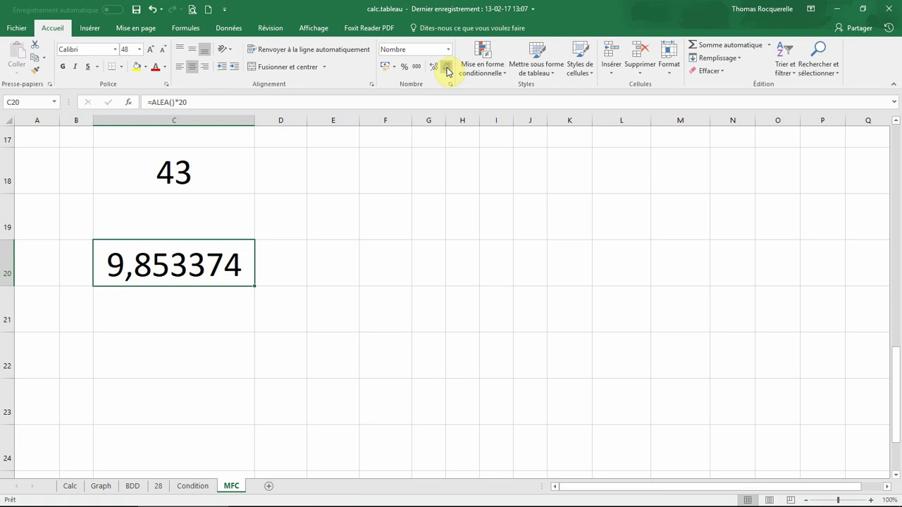
left_click(446, 70)
left_click(446, 70)
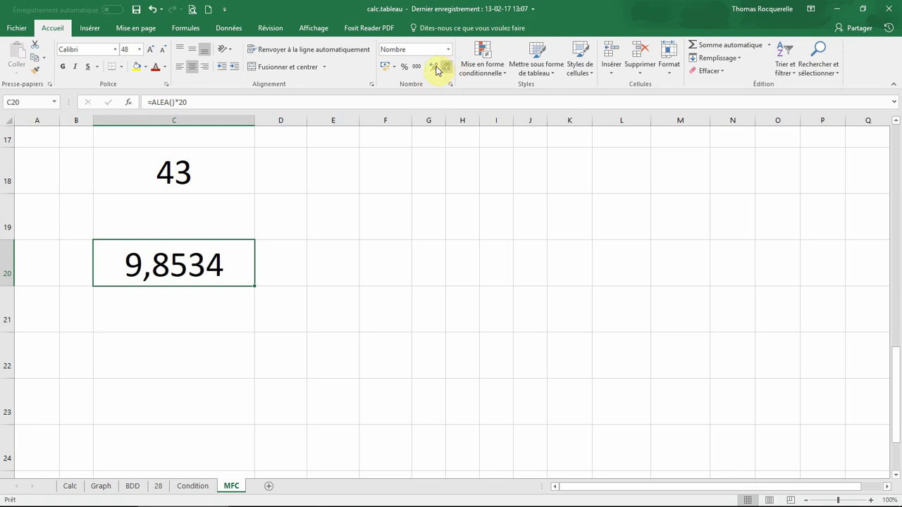
left_click(448, 68)
left_click(447, 68)
left_click(448, 68)
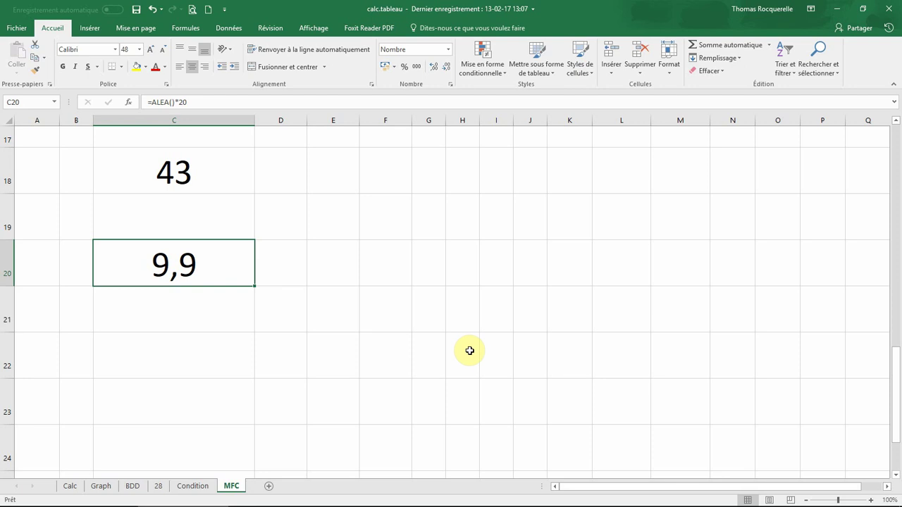
Recalculate four times to confirm C20 stays one-decimal, currently 9,2
key("F9")
key("F9")
key("F9")
key("F9")
key("F9")
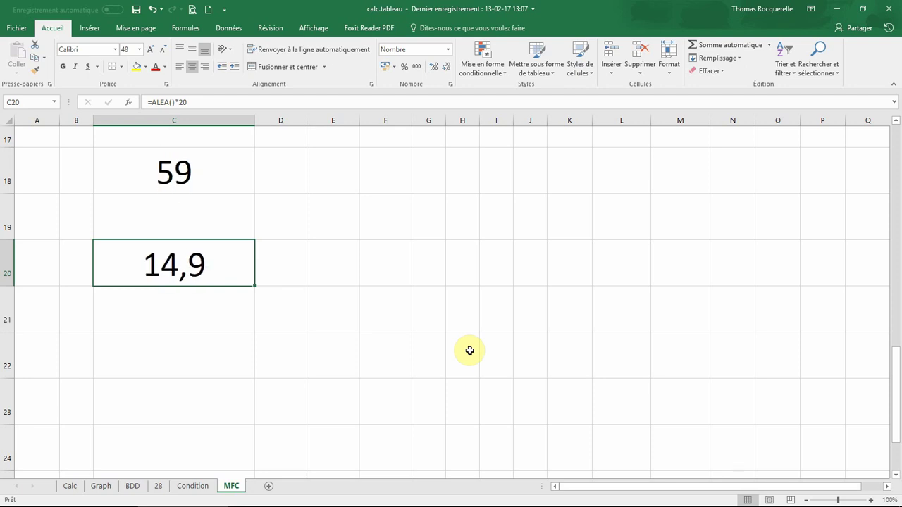
key("F9")
key("F9")
key("F9")
key("F9")
key("F9")
key("F9")
key("F9")
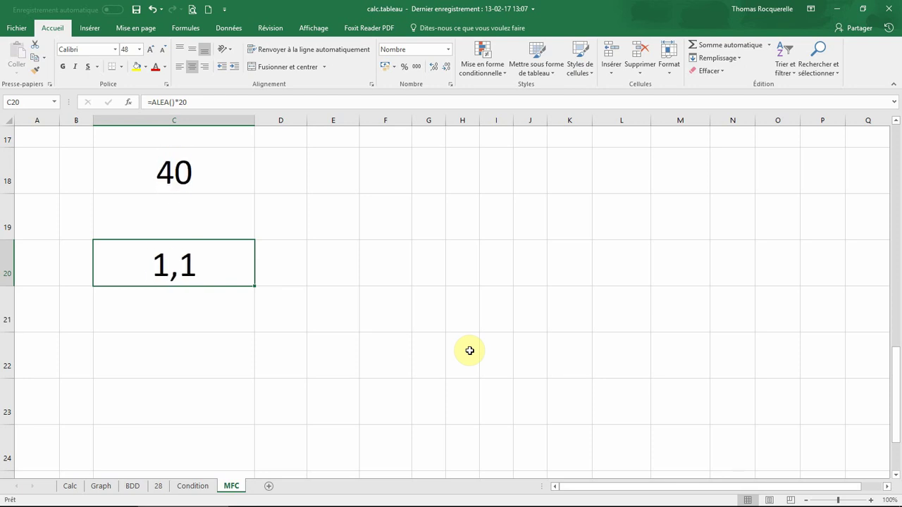
key("F9")
key("F9")
key("F9")
key("F9")
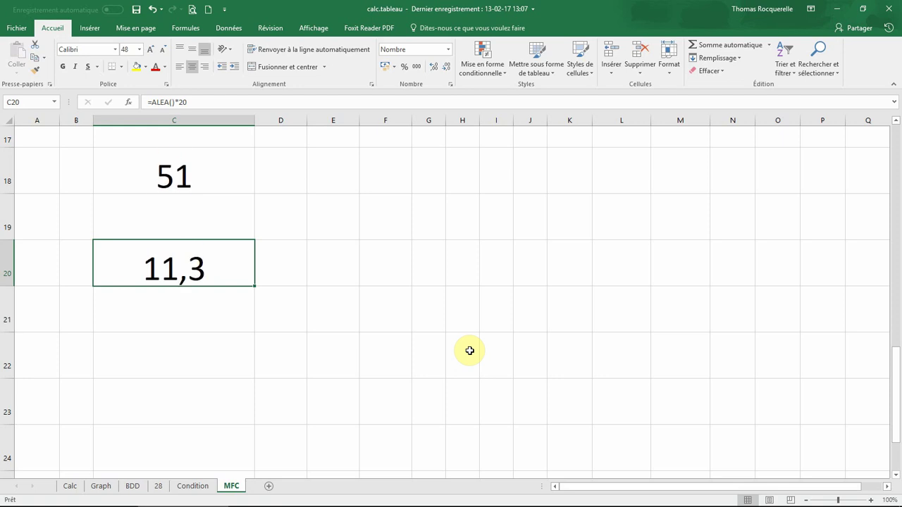
key("F9")
key("F9")
key("F9")
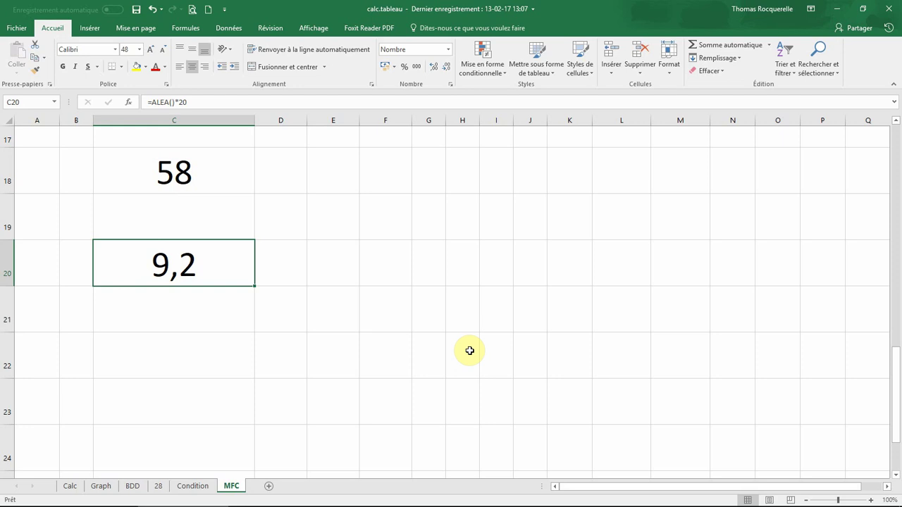
left_click(430, 352)
left_click(162, 247)
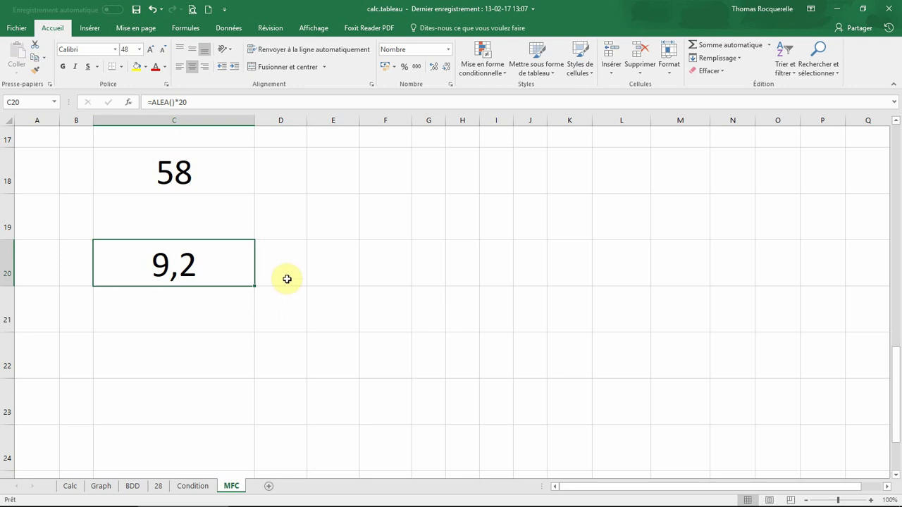
Inspect the formulas in C18 and C20
left_click(222, 174)
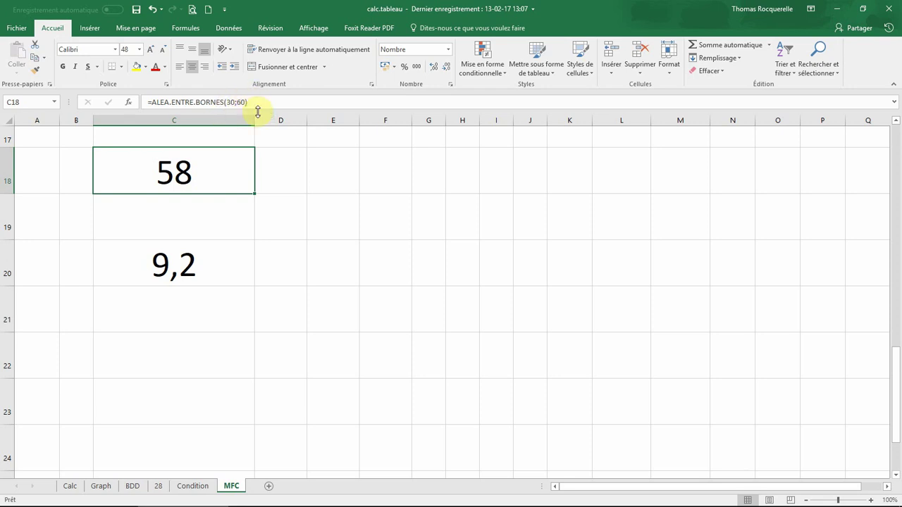
left_click(187, 268)
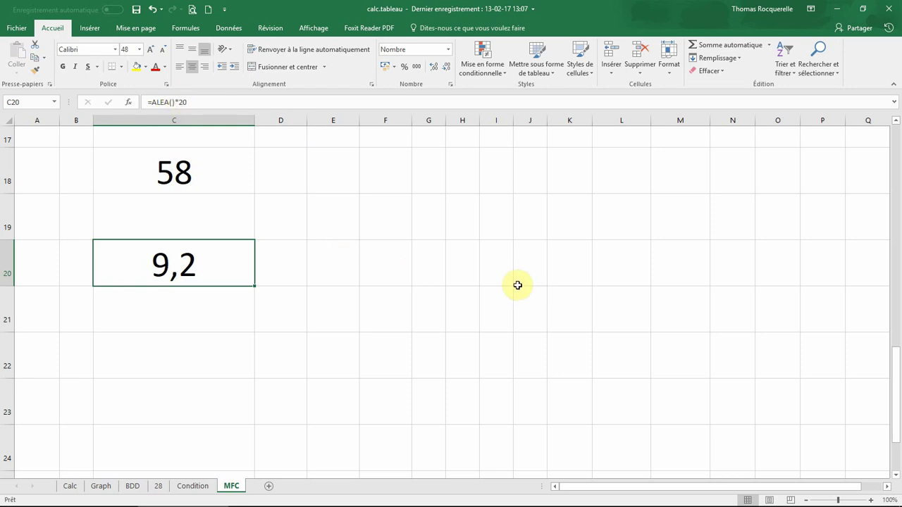
Append a 0 so C20 reads =ALEA()*200, then recalculate three times
left_click(181, 103)
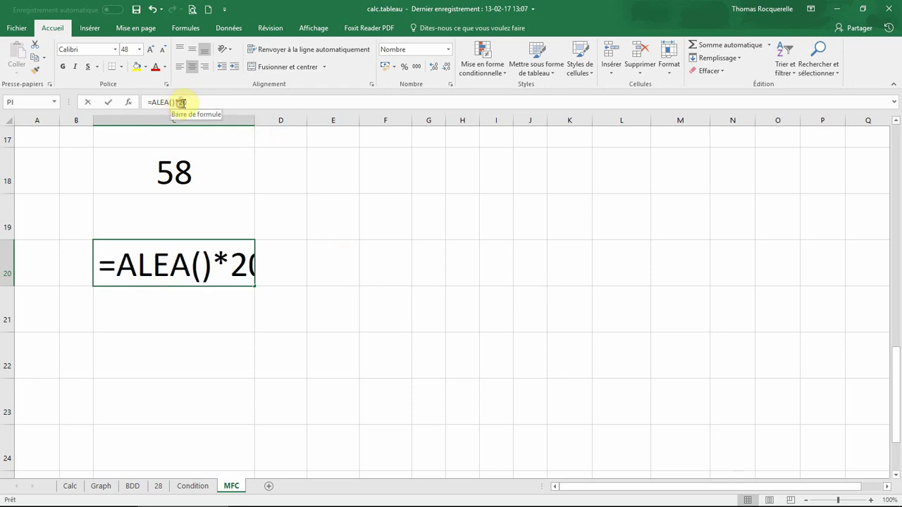
left_click(181, 103)
type("0")
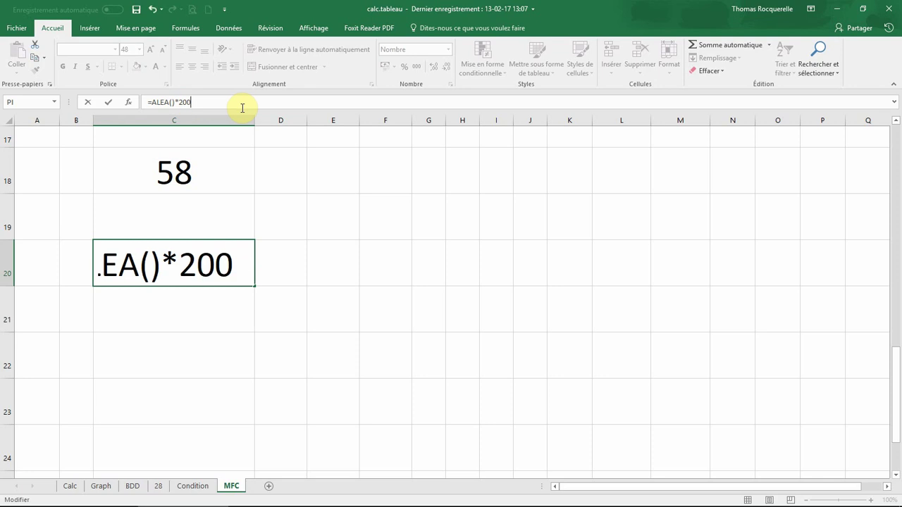
key("Return")
key("F9")
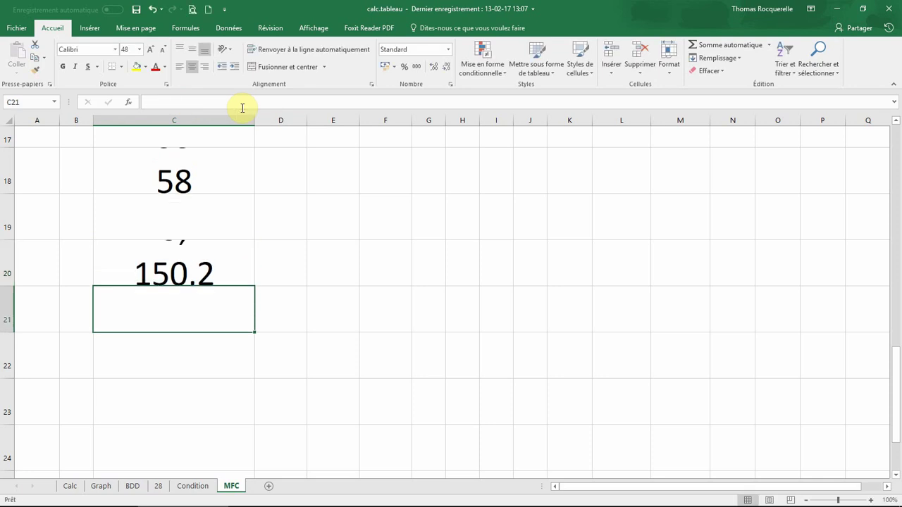
key("F9")
key("F9")
key("F9")
key("F9")
key("F9")
key("F9")
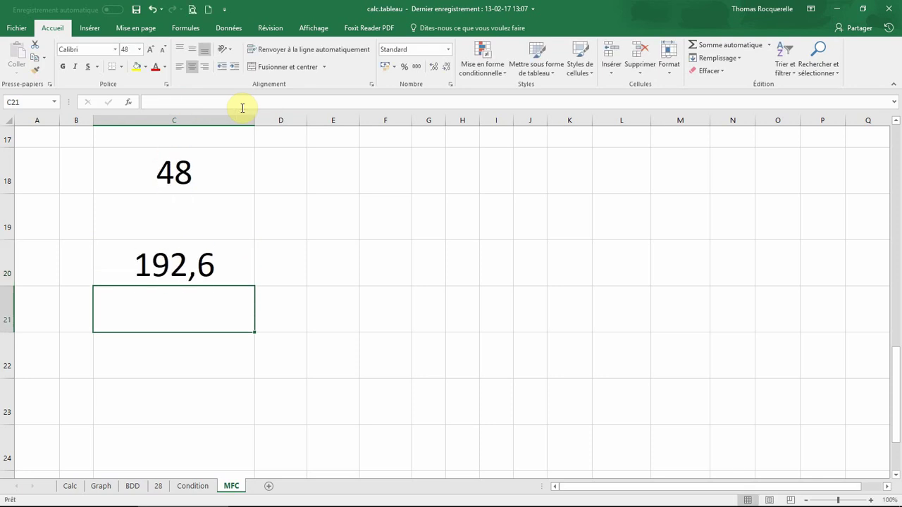
key("F9")
key("F9")
key("F9")
key("F9")
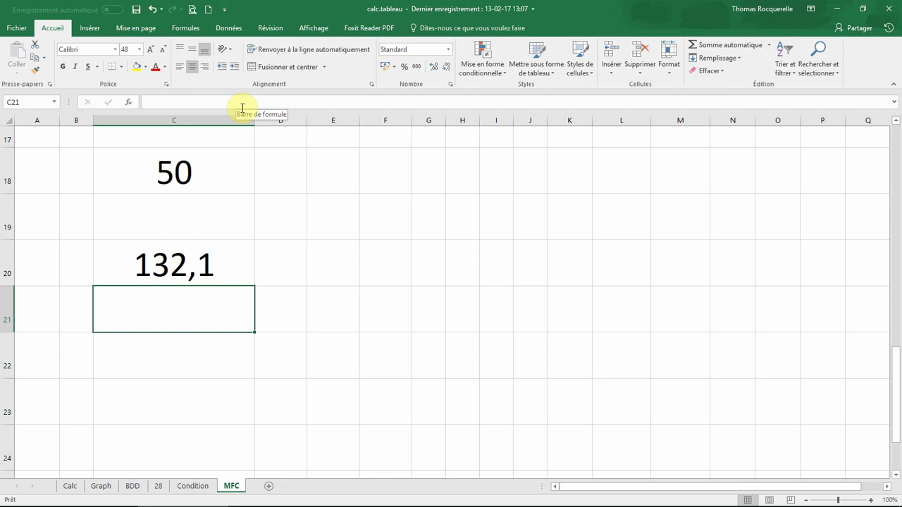